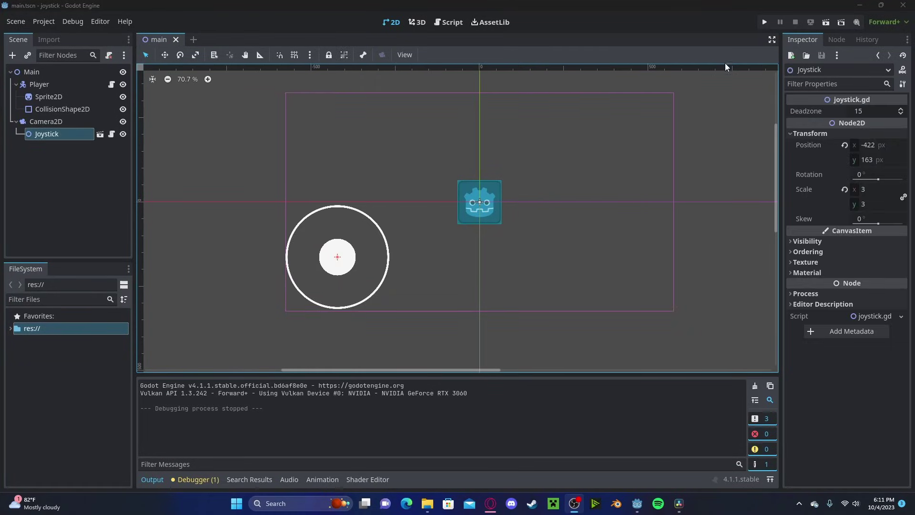
Run the game, drag the joystick knob, and narrow the game window to test it.
click(764, 22)
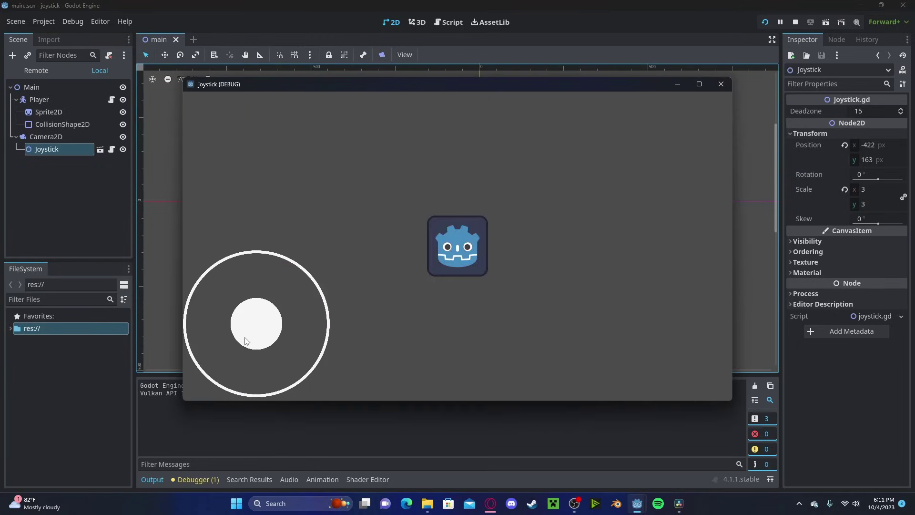
drag(246, 341, 204, 298)
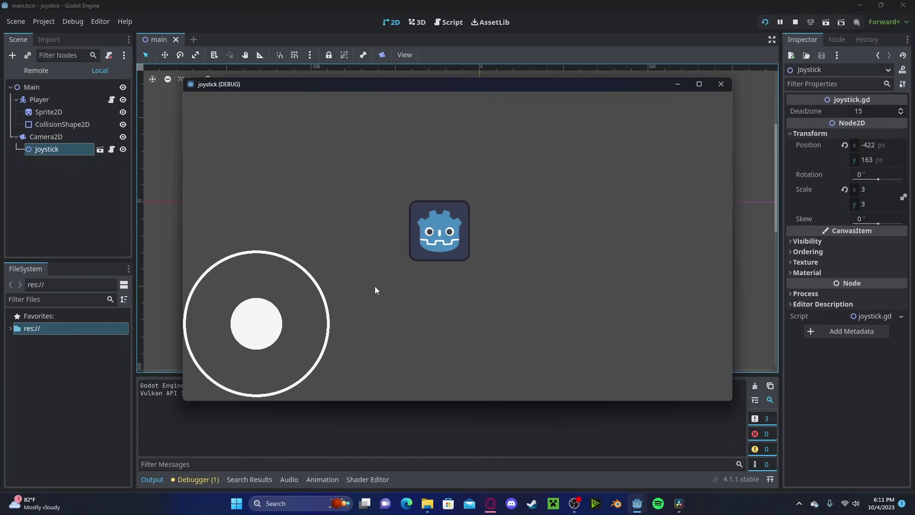
drag(183, 177, 471, 192)
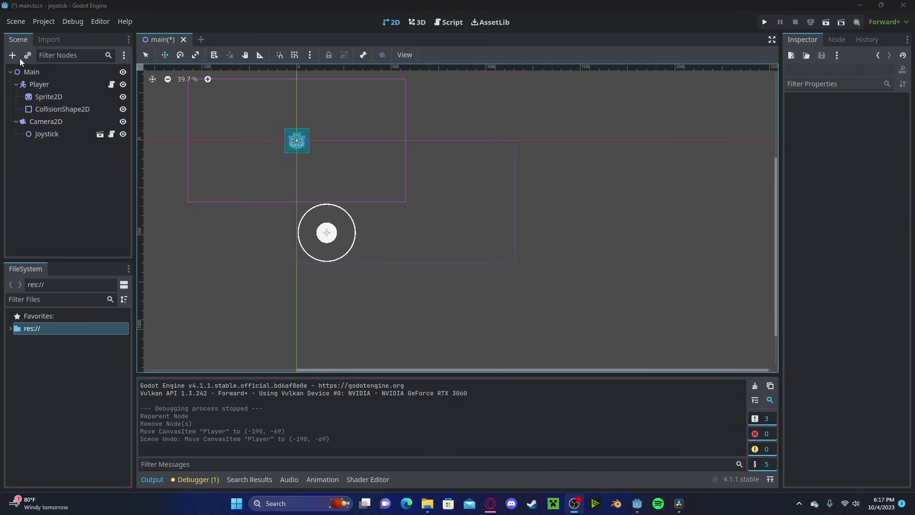
Add a CanvasLayer node and move it to be Main's first child.
click(12, 55)
text(c)
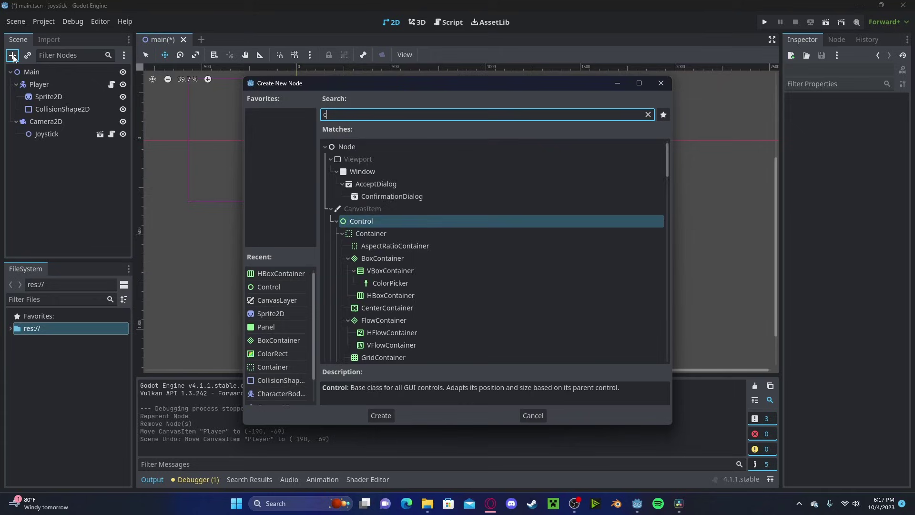
text(anv)
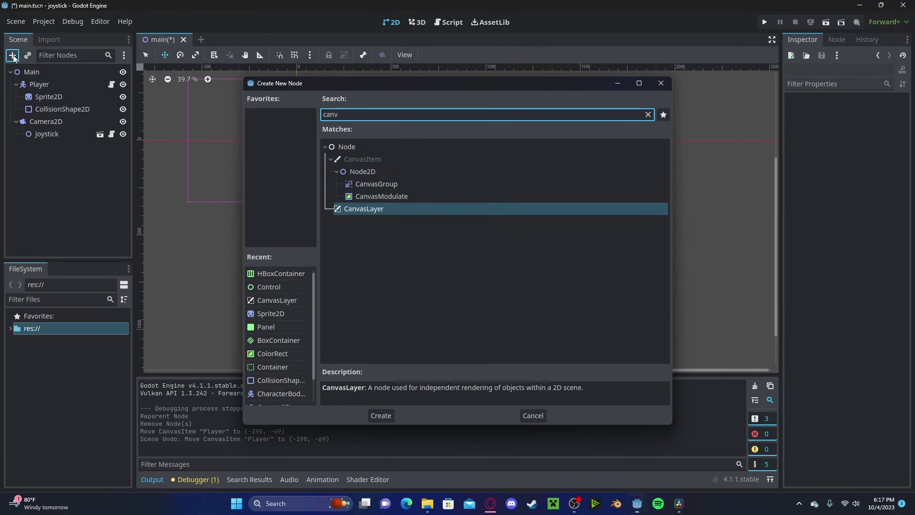
key(Return)
drag(47, 146, 36, 72)
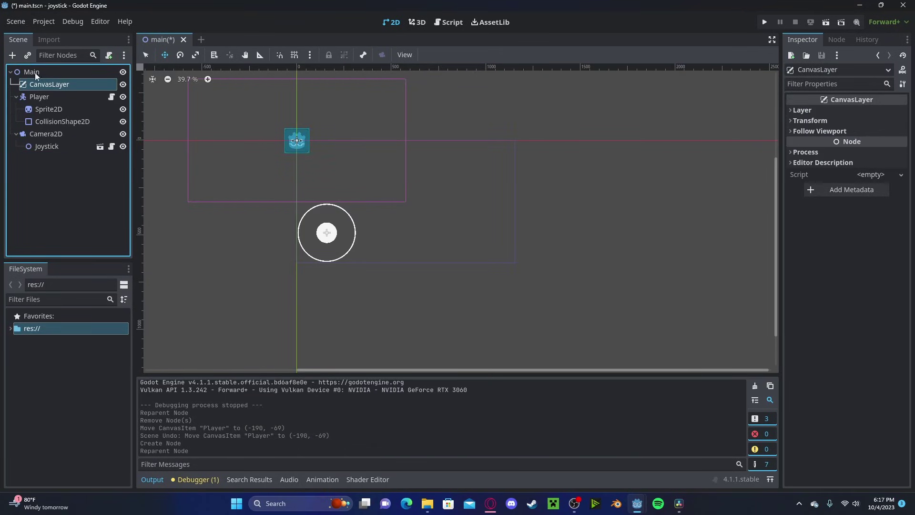
Add an HBoxContainer as a child of the CanvasLayer.
click(17, 57)
text(hbox)
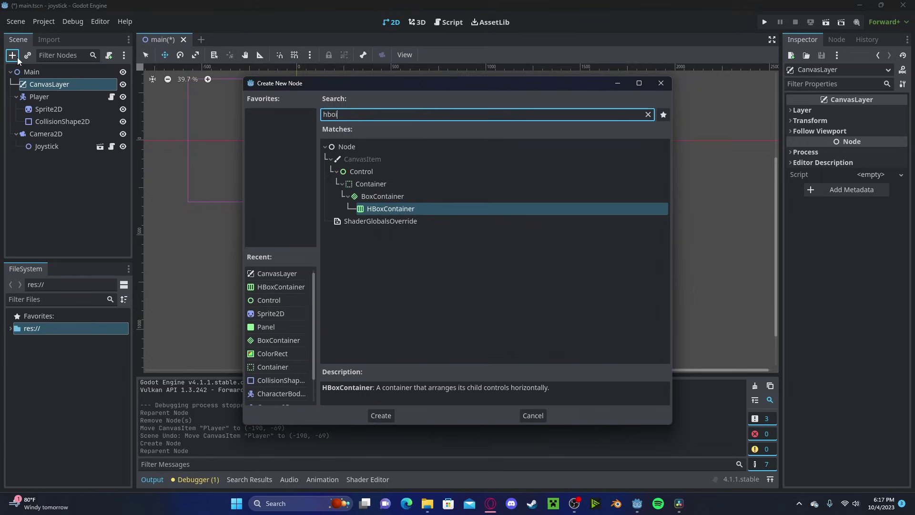
key(Return)
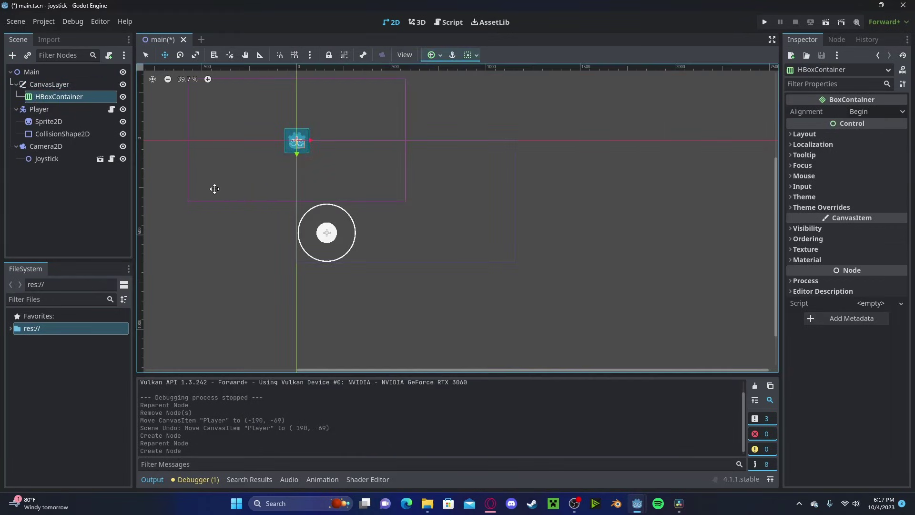
scroll(215, 188, up, 1)
Set the HBoxContainer's anchors preset to Bottom Left and move Joystick inside it.
click(816, 135)
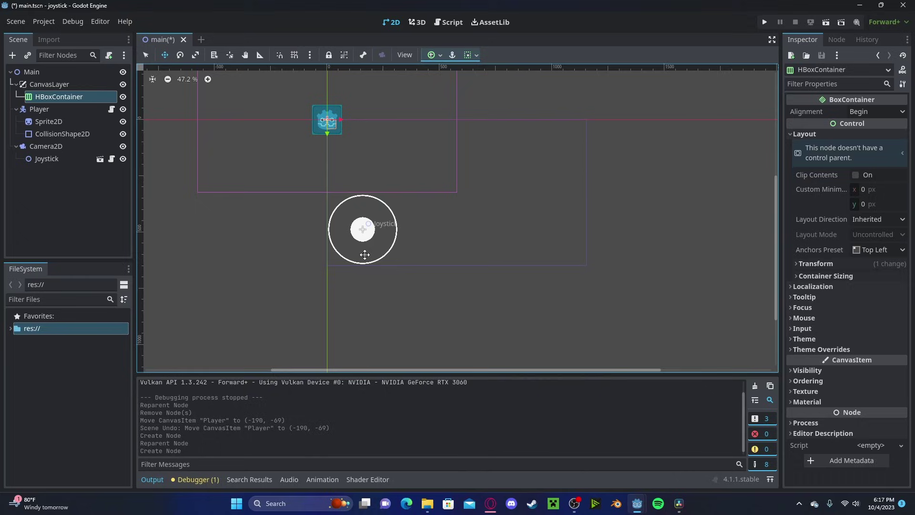
click(865, 248)
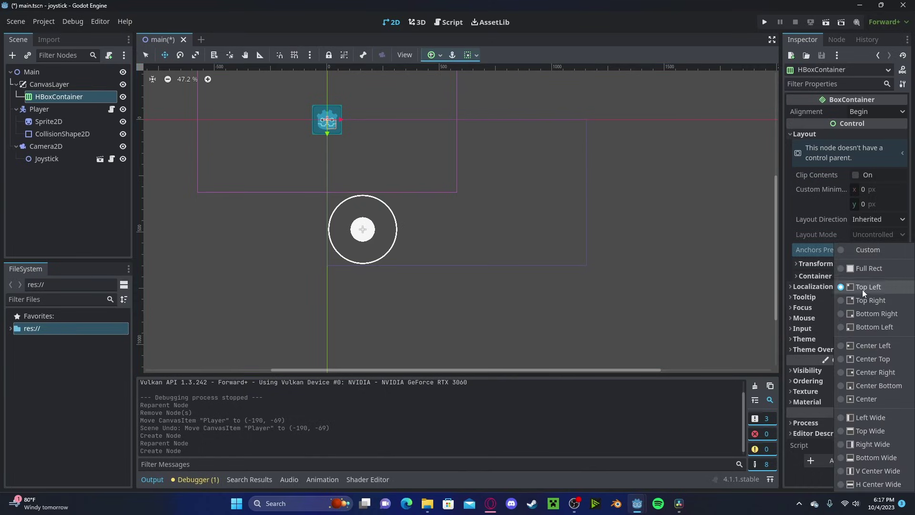
click(858, 324)
scroll(265, 258, up, 2)
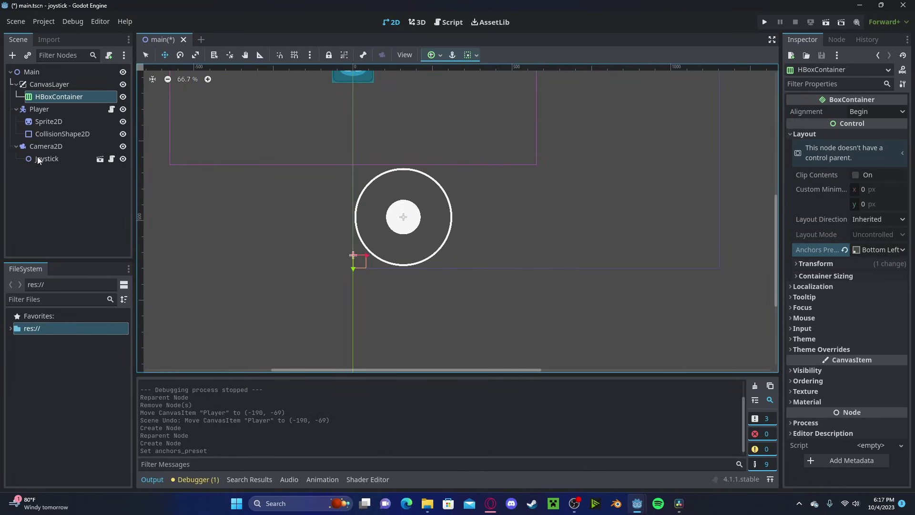
drag(38, 158, 57, 97)
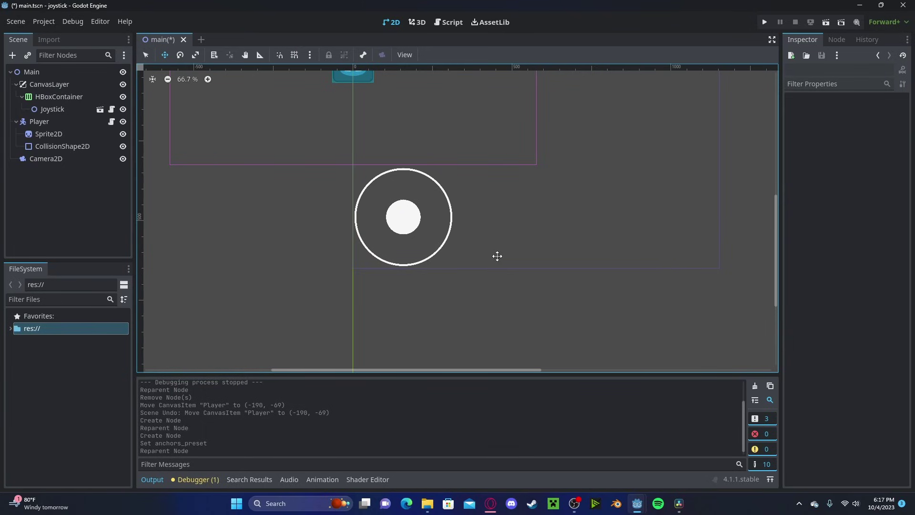
Run the game, resize and reposition its window from the edges and corner, and move the joystick.
click(765, 23)
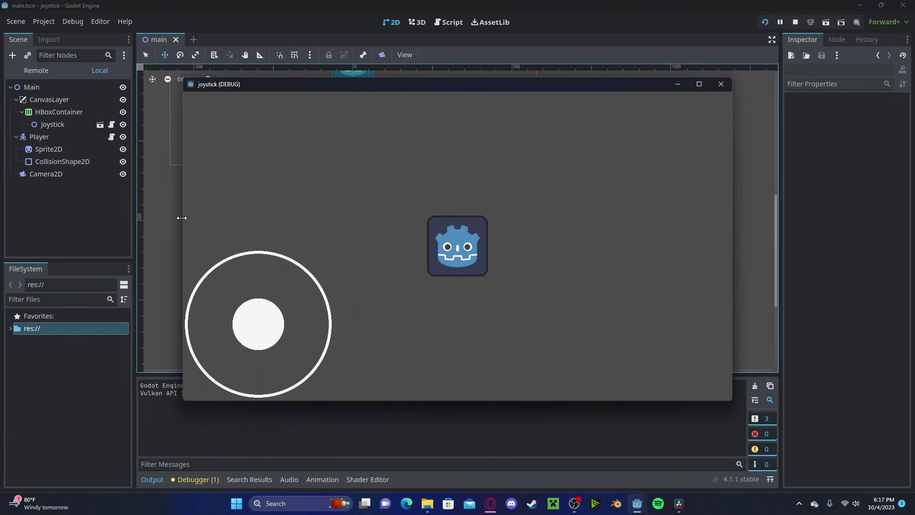
drag(181, 217, 322, 222)
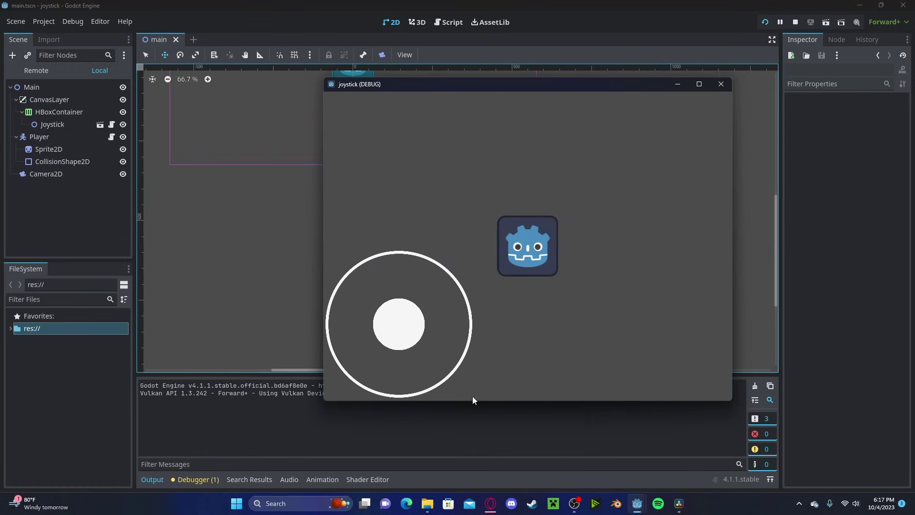
drag(473, 396, 489, 428)
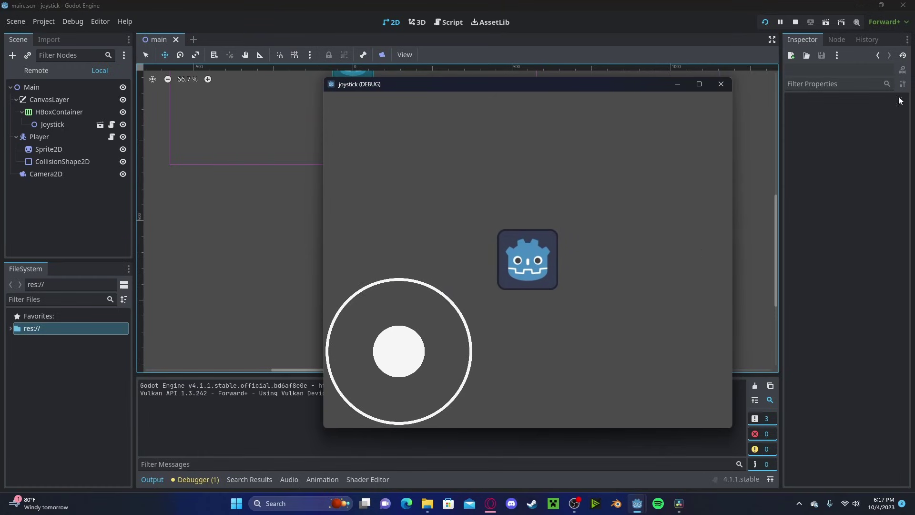
drag(324, 79, 531, 245)
drag(603, 258, 470, 148)
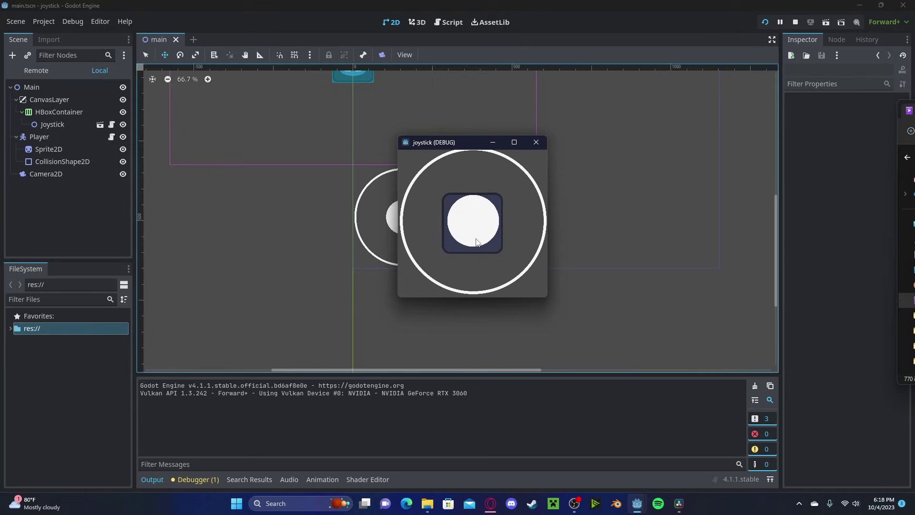
mouse_move(476, 242)
mouse_down()
mouse_move(468, 196)
mouse_move(482, 239)
mouse_up()
Stop the game, set Display > Window Stretch Mode to viewport and Aspect to expand, then rerun.
key(F8)
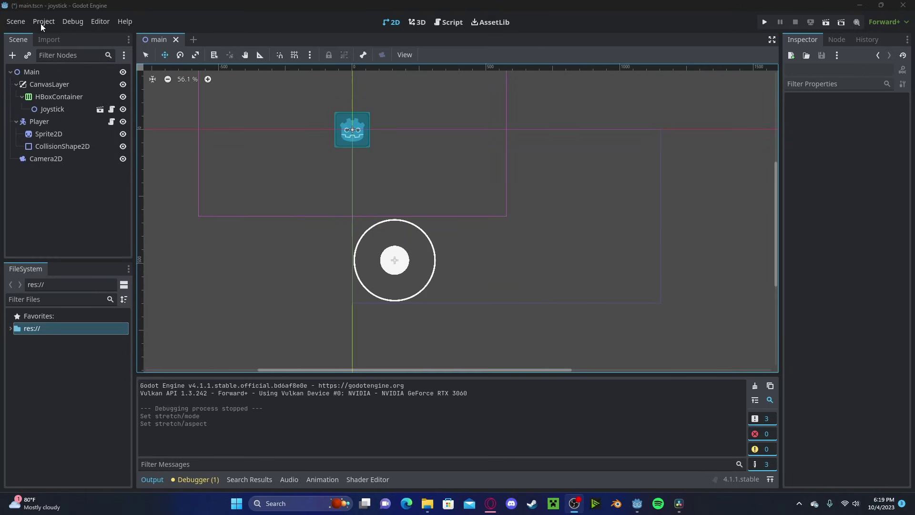
click(41, 22)
click(38, 36)
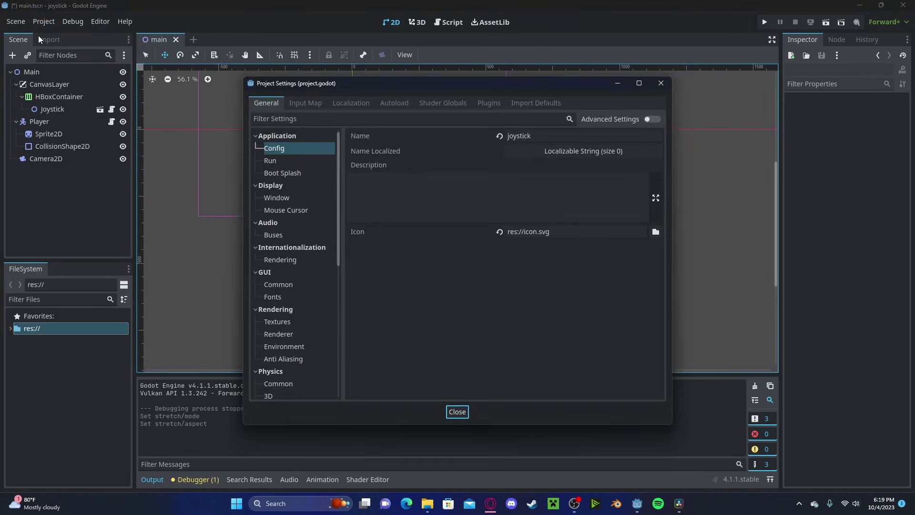
click(274, 198)
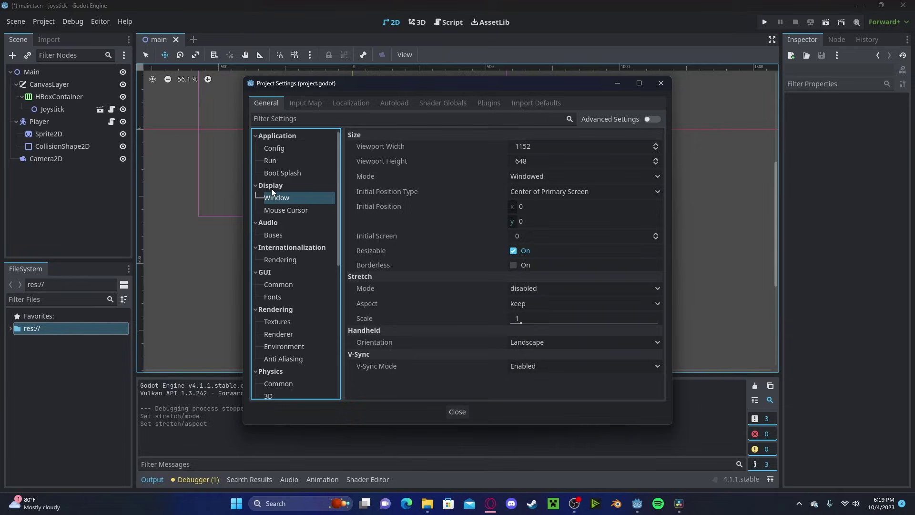
click(513, 292)
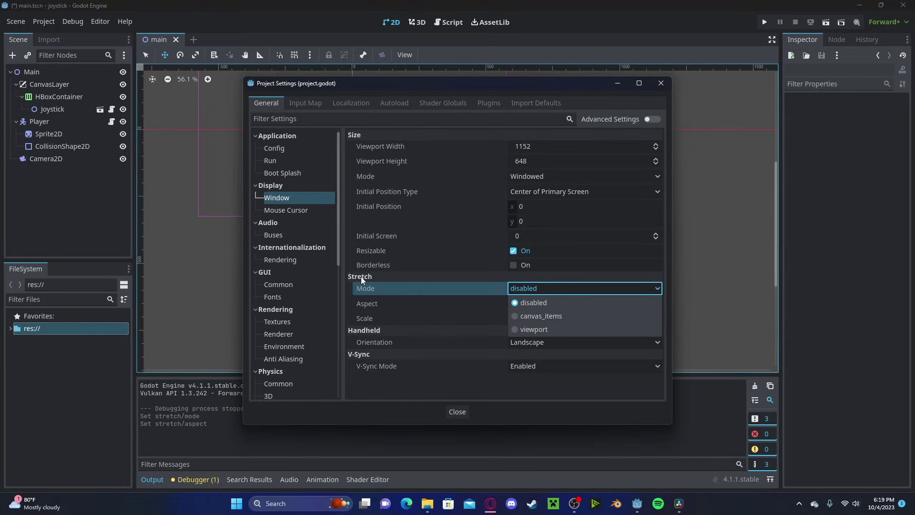
click(539, 329)
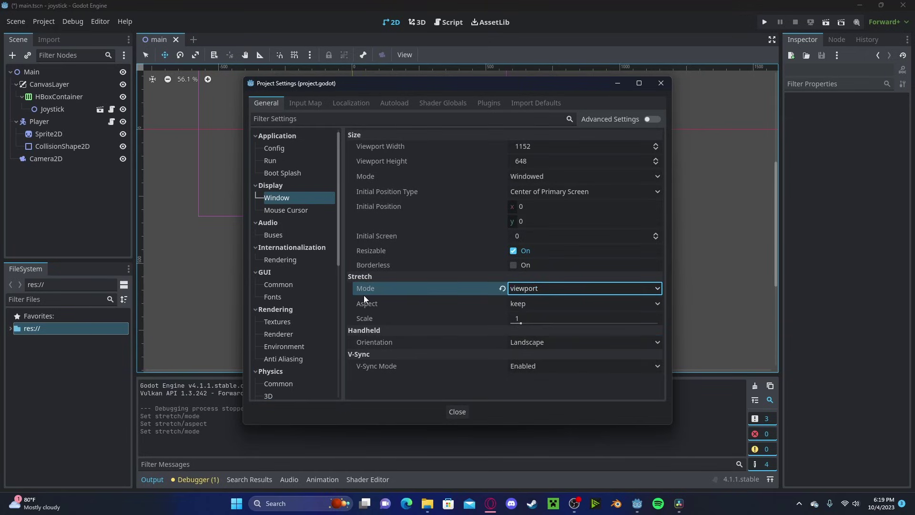
click(544, 303)
click(531, 370)
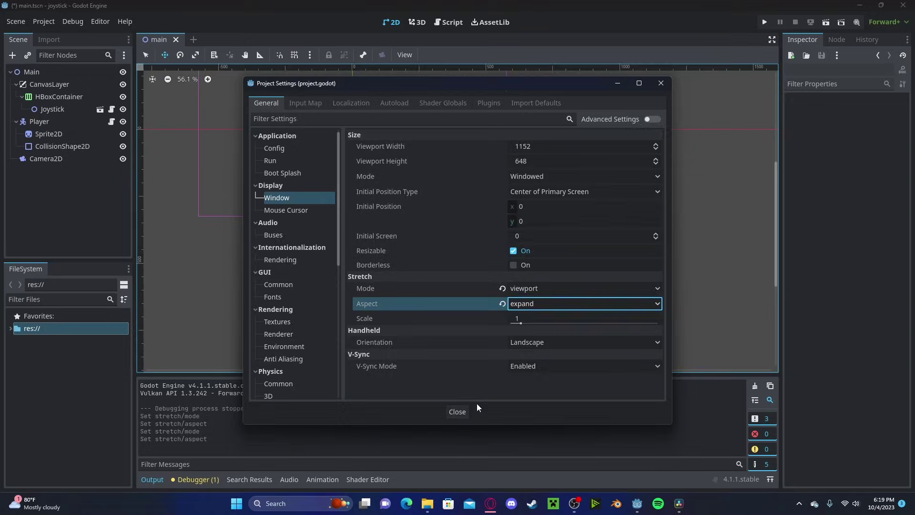
click(457, 411)
click(763, 22)
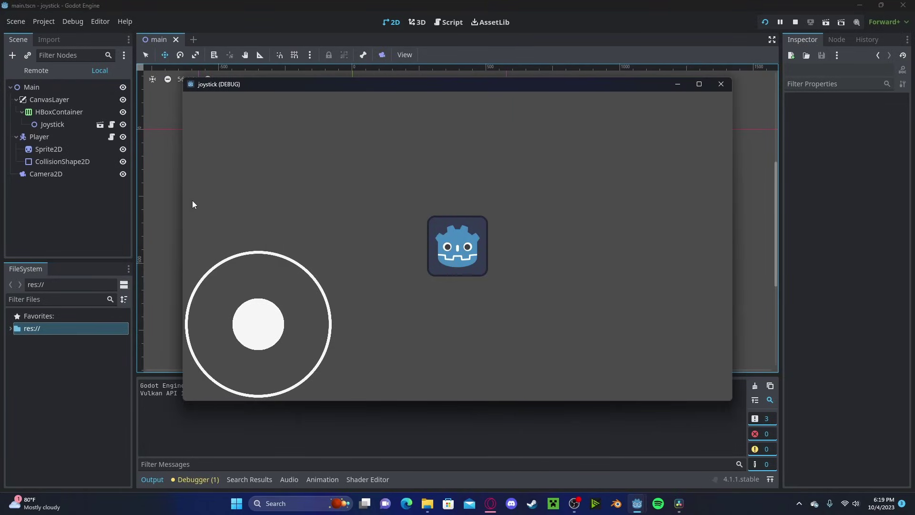
Shrink the running game window from its left, top and right edges.
drag(183, 196, 425, 205)
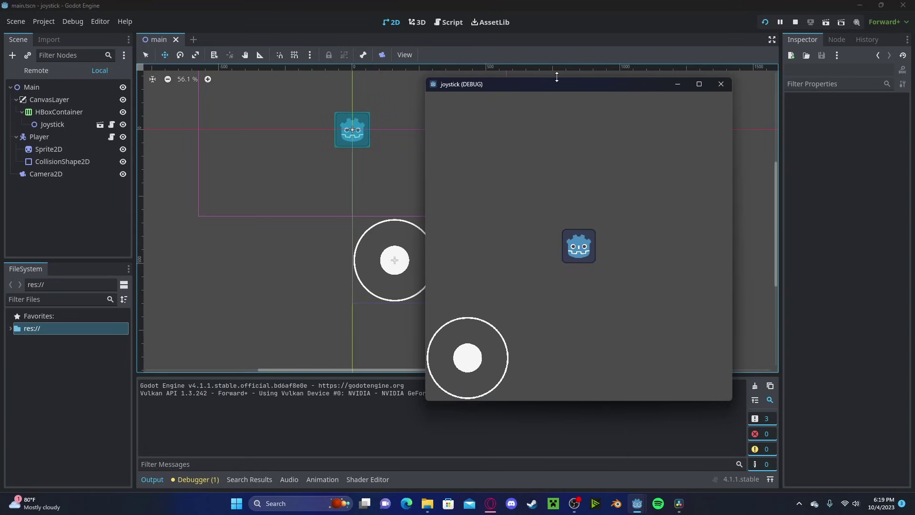
drag(556, 77, 557, 249)
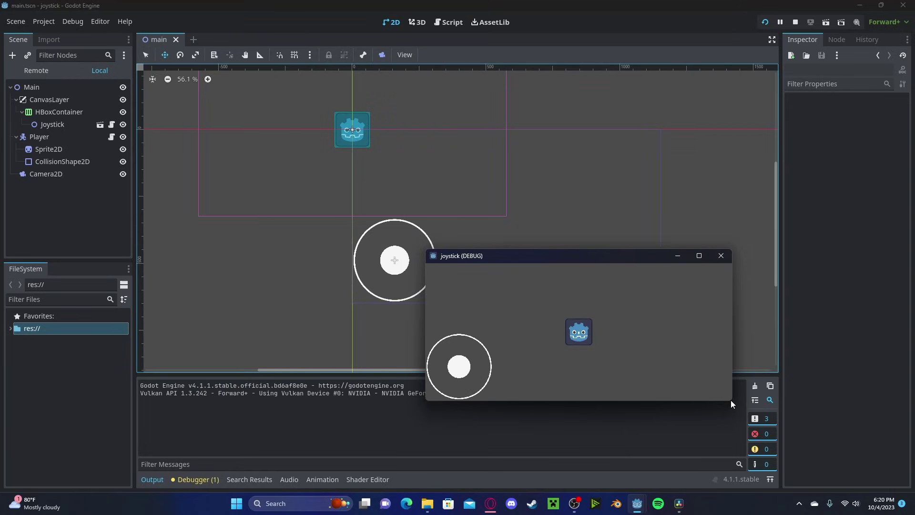
drag(731, 399, 707, 276)
Enlarge the game window, widen the HBoxContainer and put Joystick back inside it.
drag(553, 250, 557, 68)
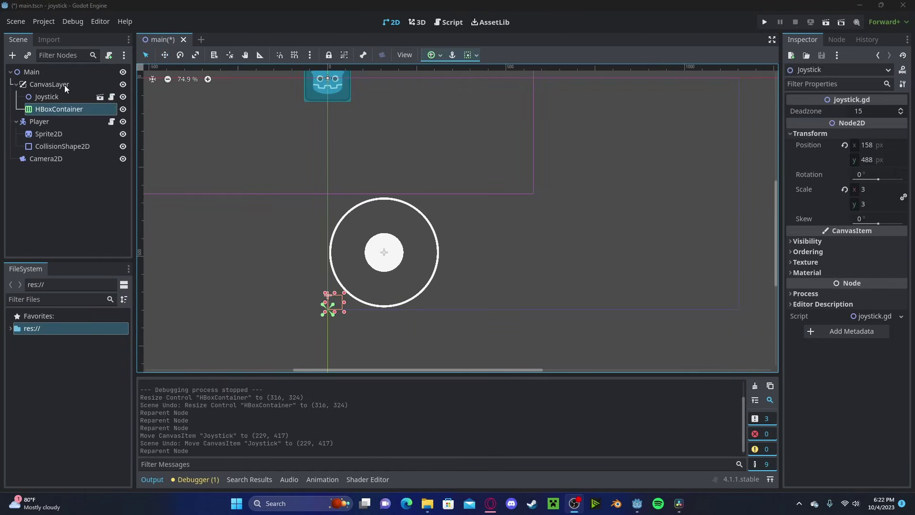
click(403, 246)
drag(445, 190, 450, 191)
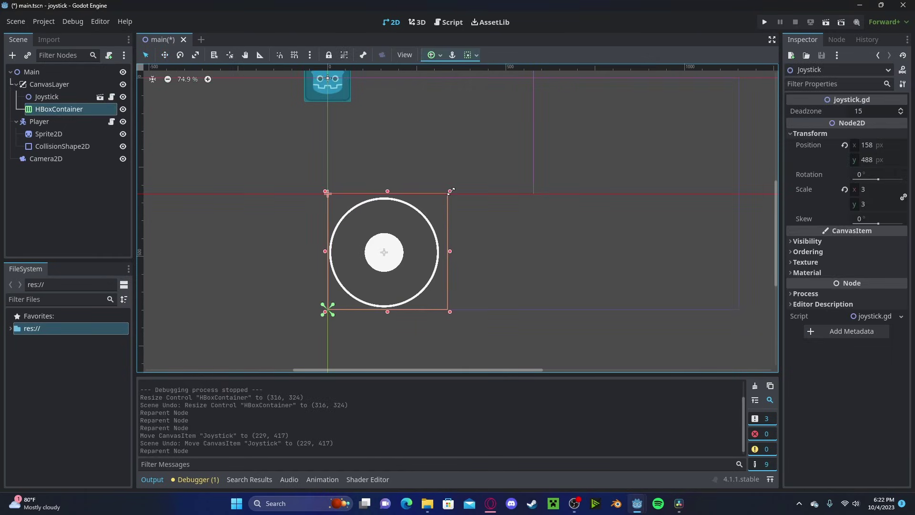
drag(48, 97, 62, 109)
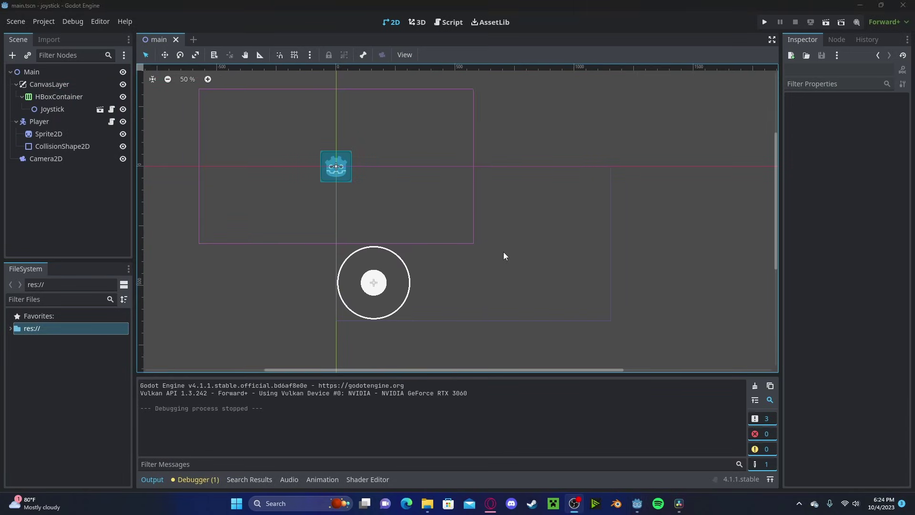
middle_drag(504, 252, 479, 250)
scroll(195, 143, up, 2)
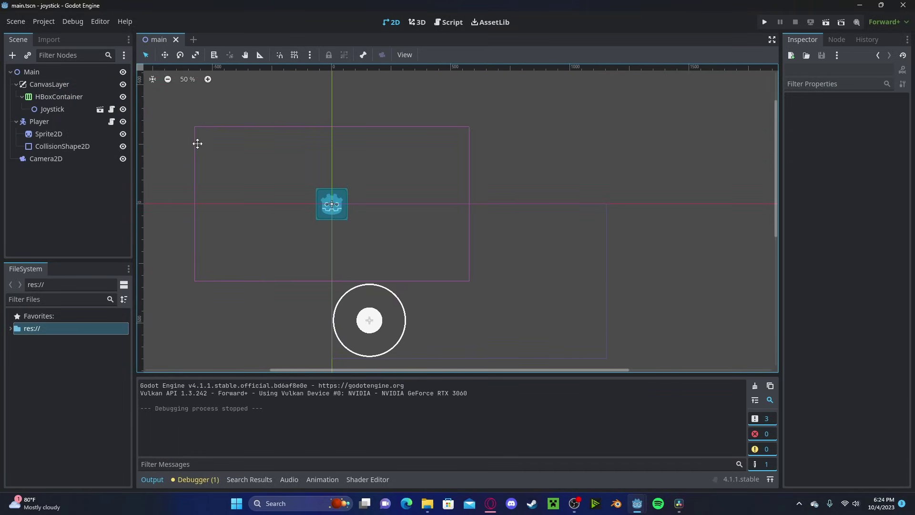
scroll(196, 143, down, 3)
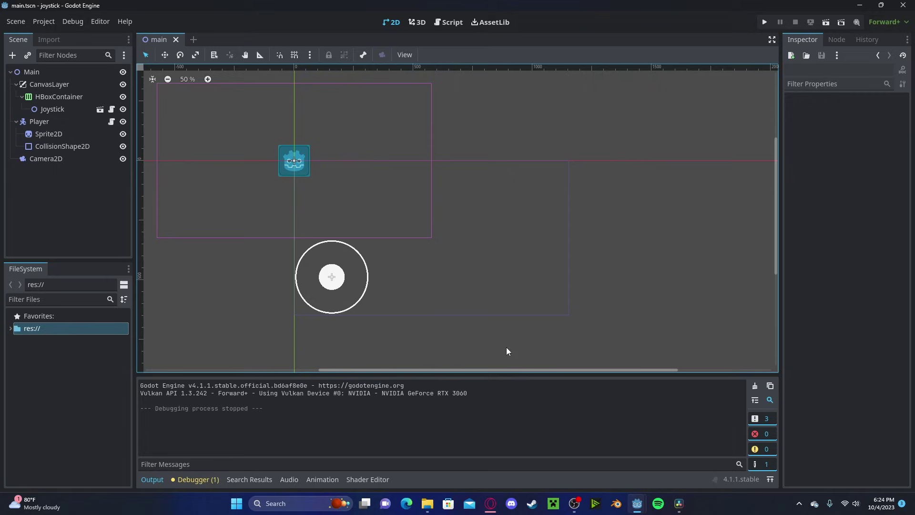
scroll(386, 240, left, 3)
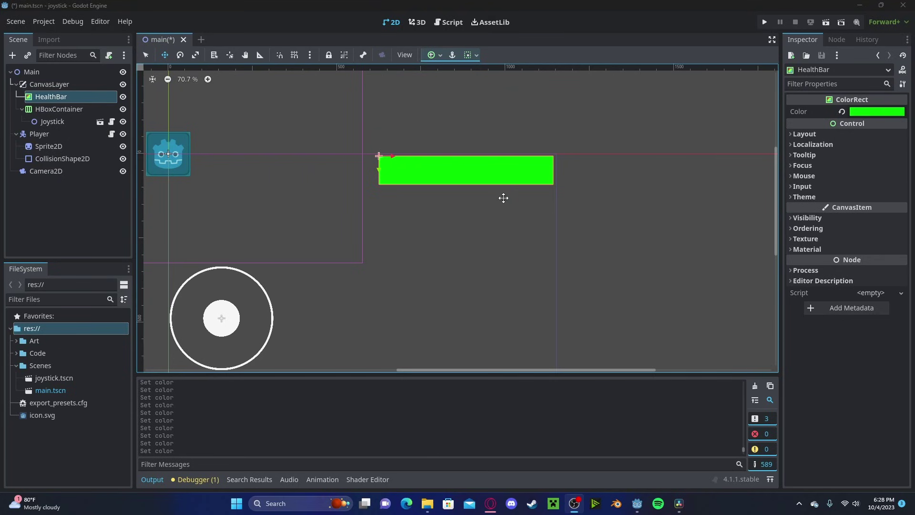
Add a Control node as a child of CanvasLayer.
click(66, 85)
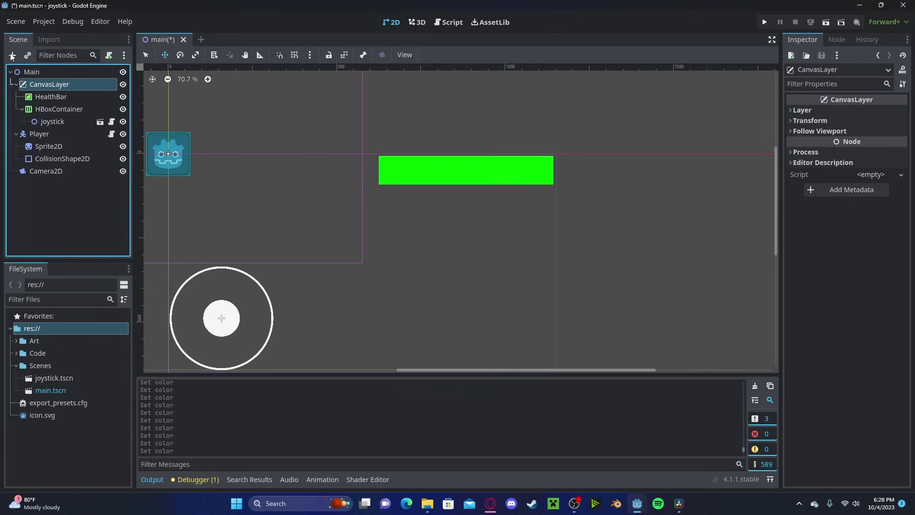
click(12, 56)
text(cont)
key(Return)
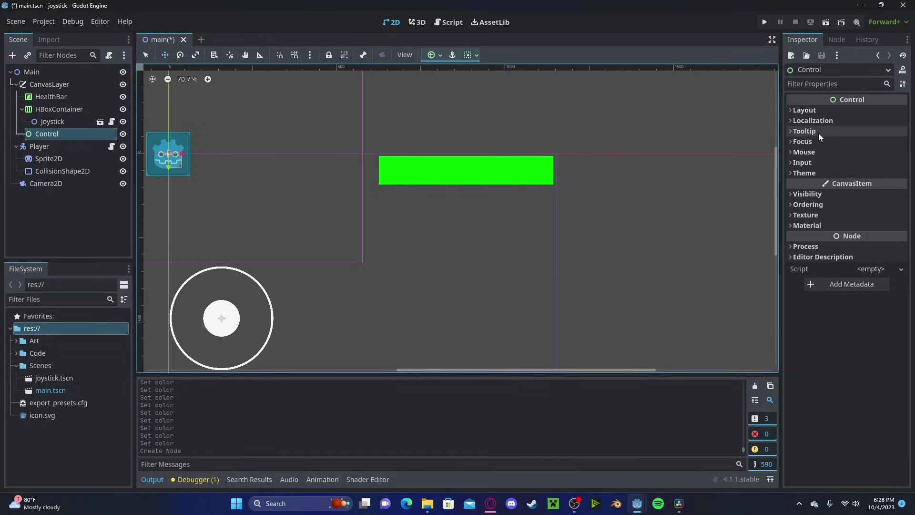
Anchor the Control node Top Right and move HealthBar under it.
click(806, 110)
click(858, 226)
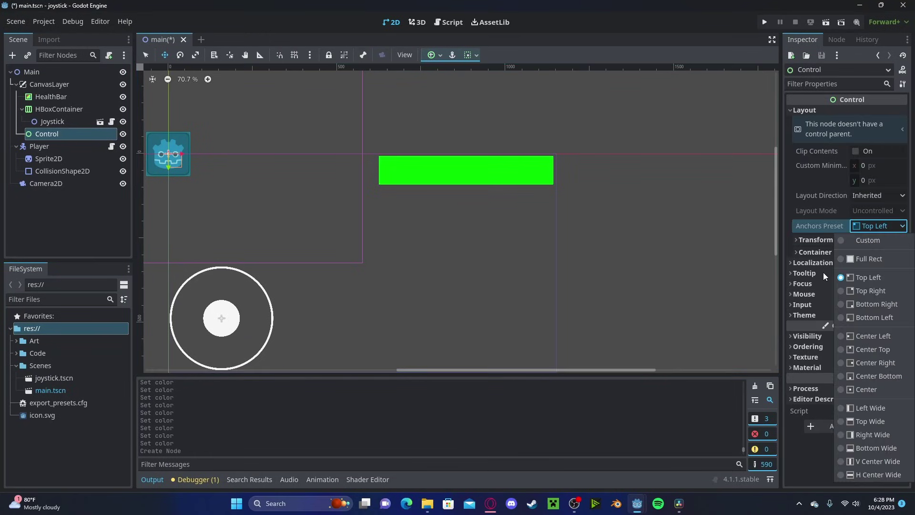
click(868, 290)
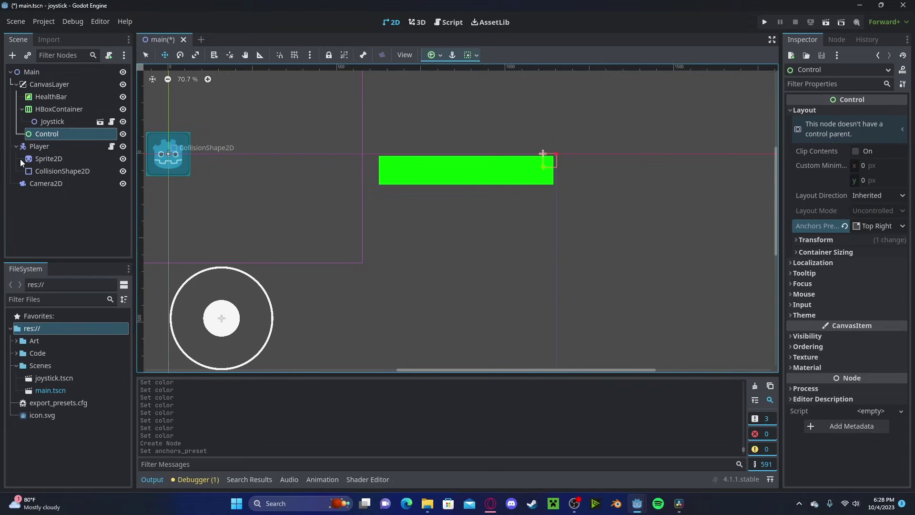
drag(51, 97, 50, 135)
Run the game and make its window taller and narrower to check the layout.
click(766, 22)
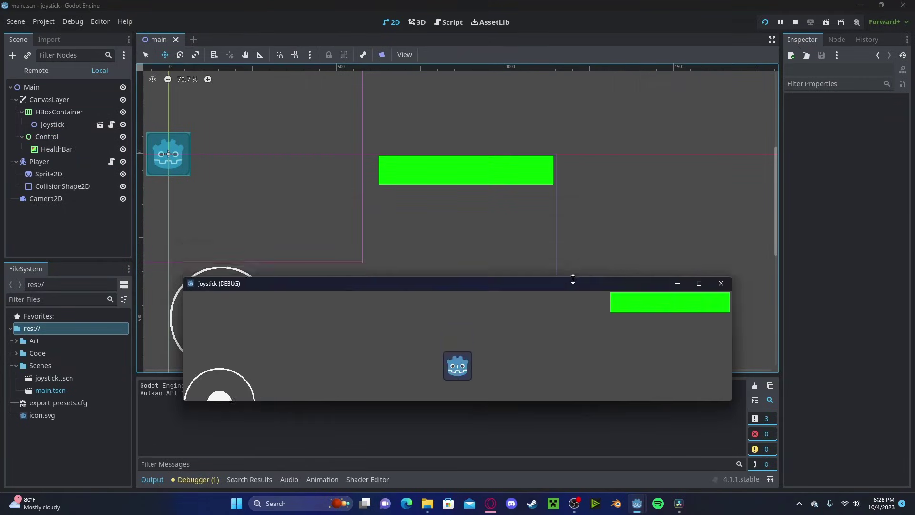
drag(573, 279, 573, 170)
drag(738, 216, 455, 217)
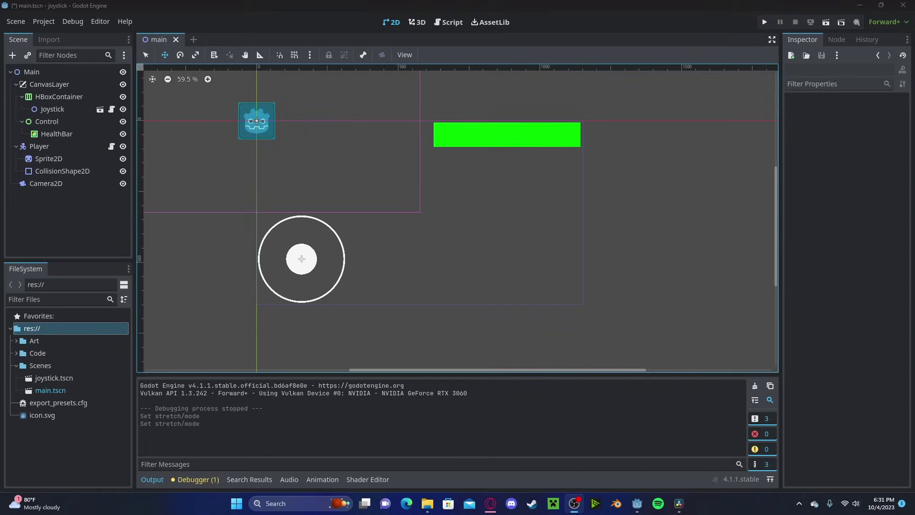
click(765, 22)
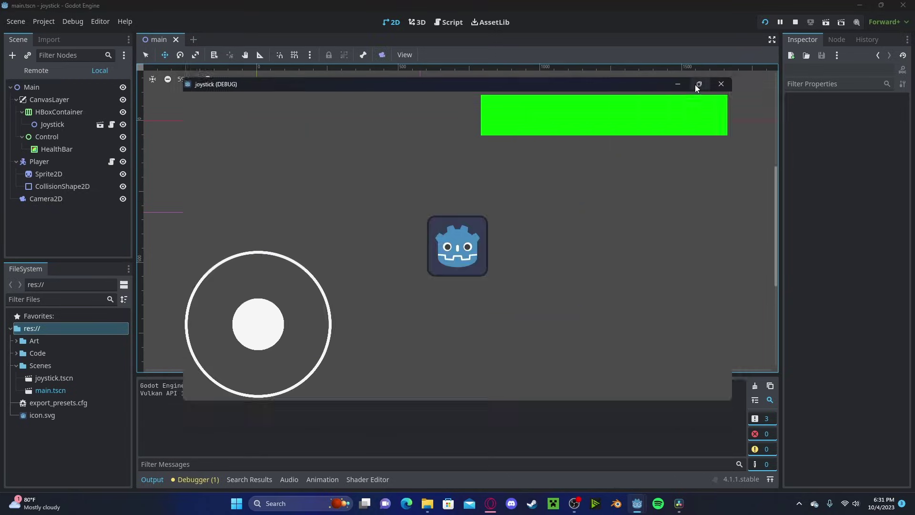
click(698, 85)
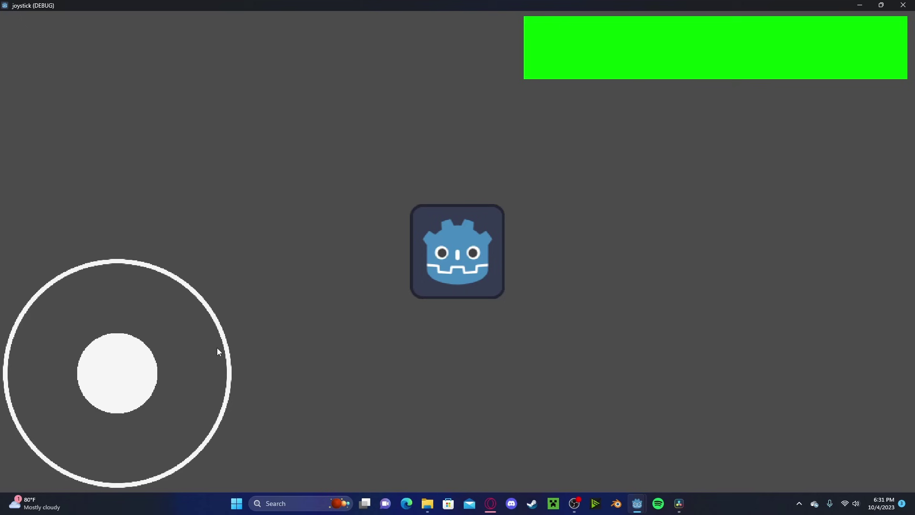
click(880, 5)
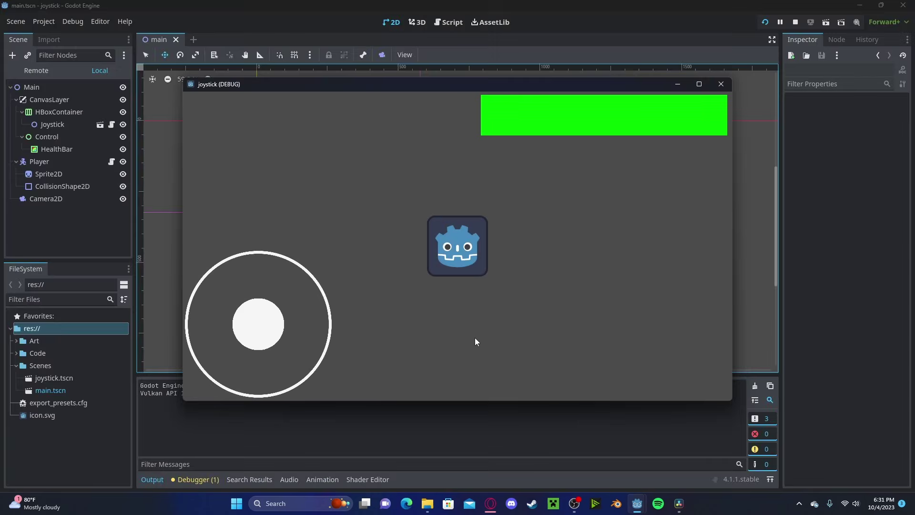
Close the game, set the viewport width to 1920 and height to 1080, then rerun.
click(721, 84)
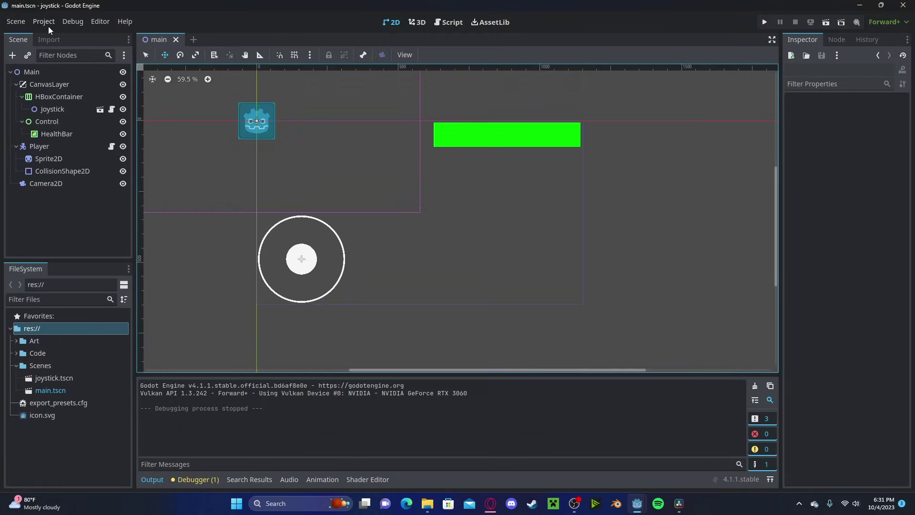
click(44, 21)
click(47, 36)
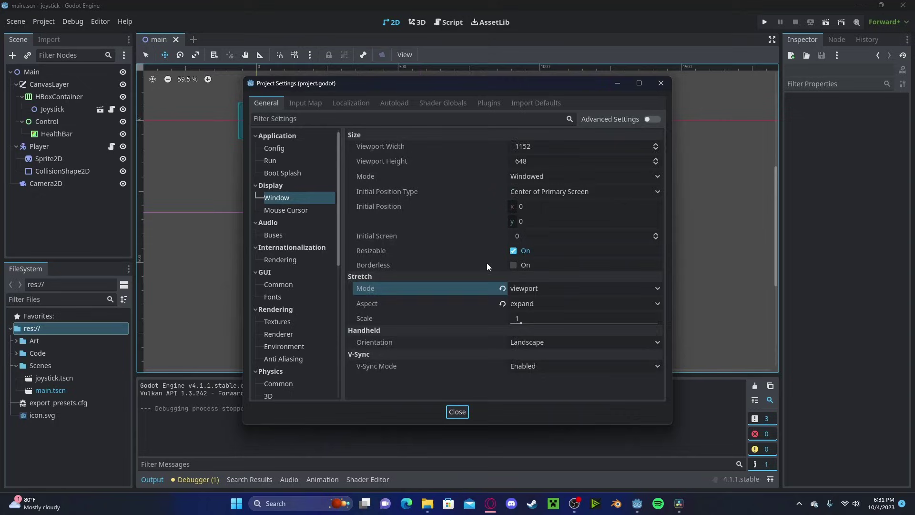
click(566, 148)
text(1920)
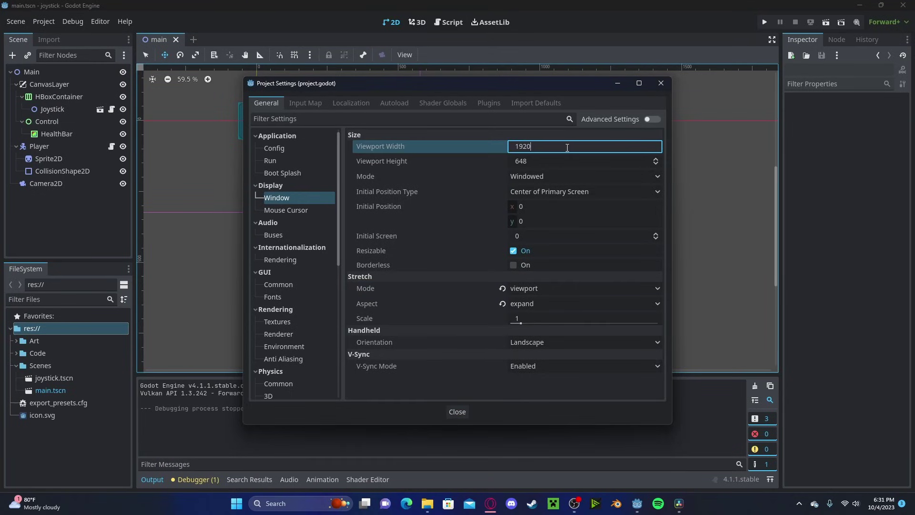
click(532, 162)
text(1080)
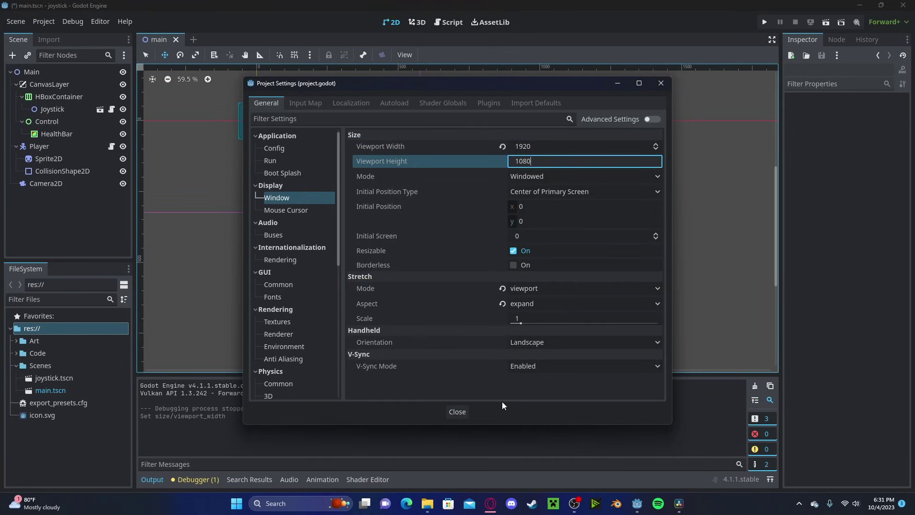
key(Return)
click(457, 411)
key(F5)
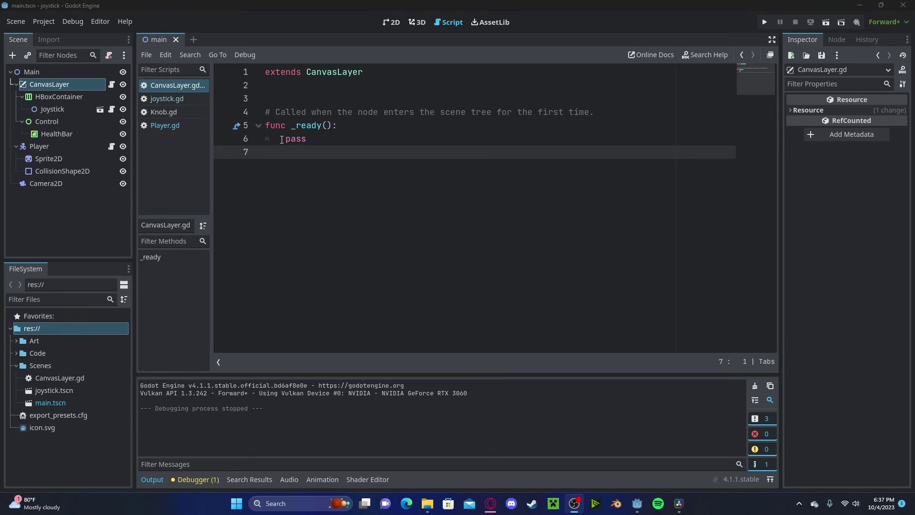
Replace pass in _ready with get_viewport().size = Vector2(960,720) and run the game.
double_click(295, 139)
text(get_bv)
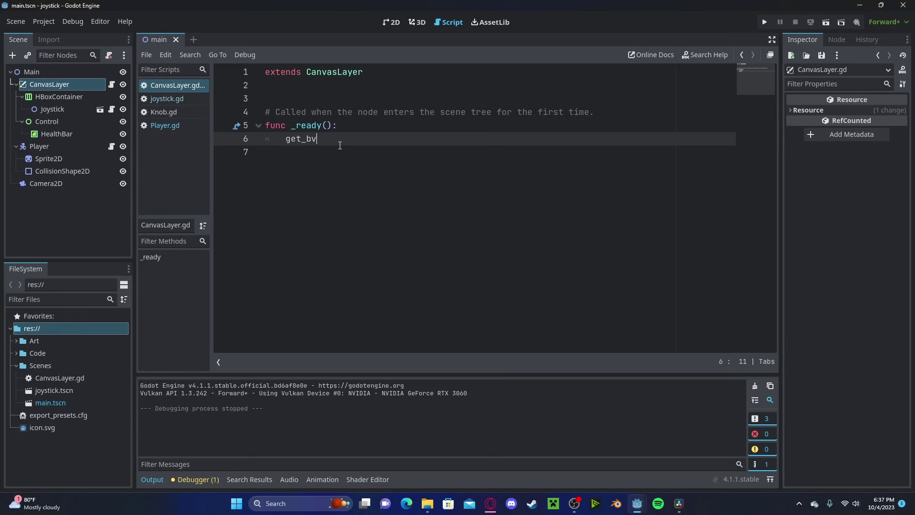
key(BackSpace)
key(BackSpace)
text(vie)
key(Return)
text(.s)
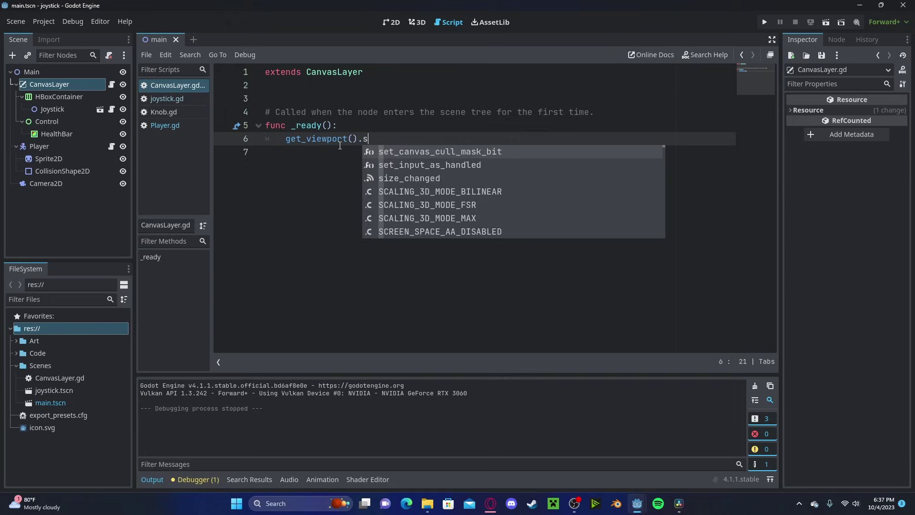
text(ize = V)
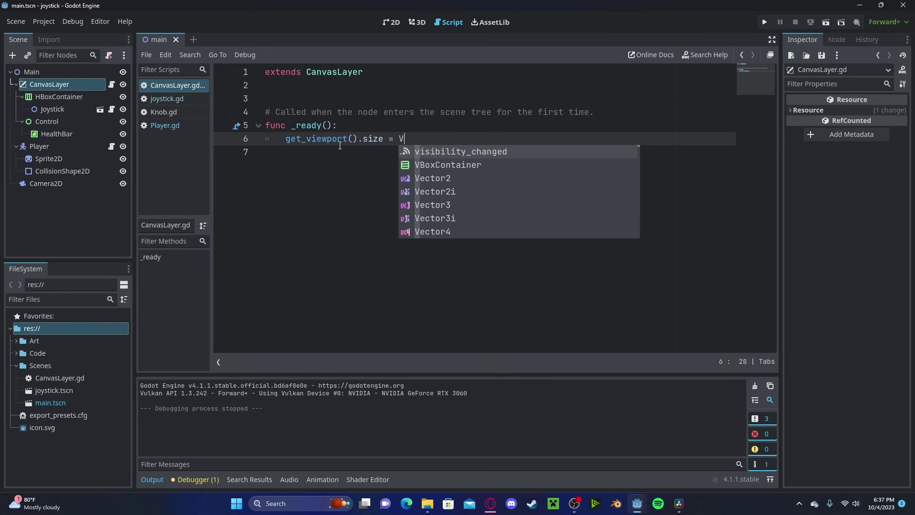
text(ect)
key(Return)
text(()
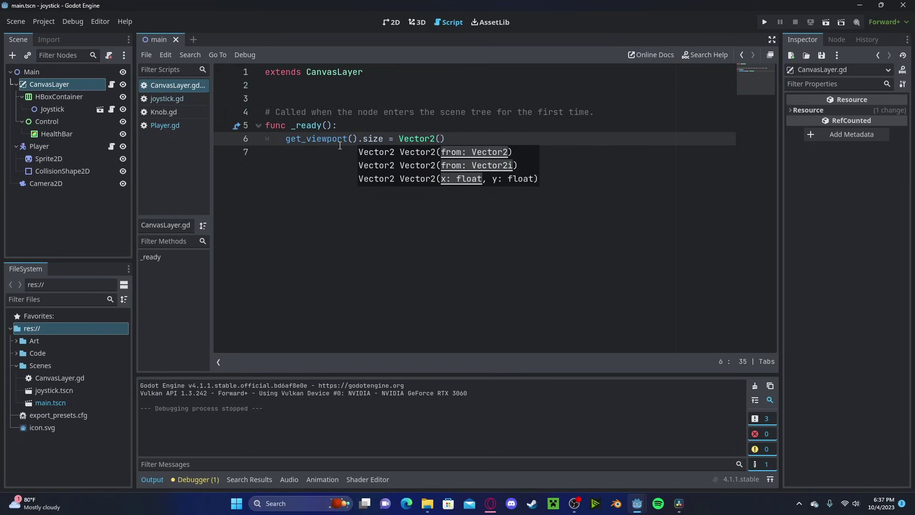
text(960,720)
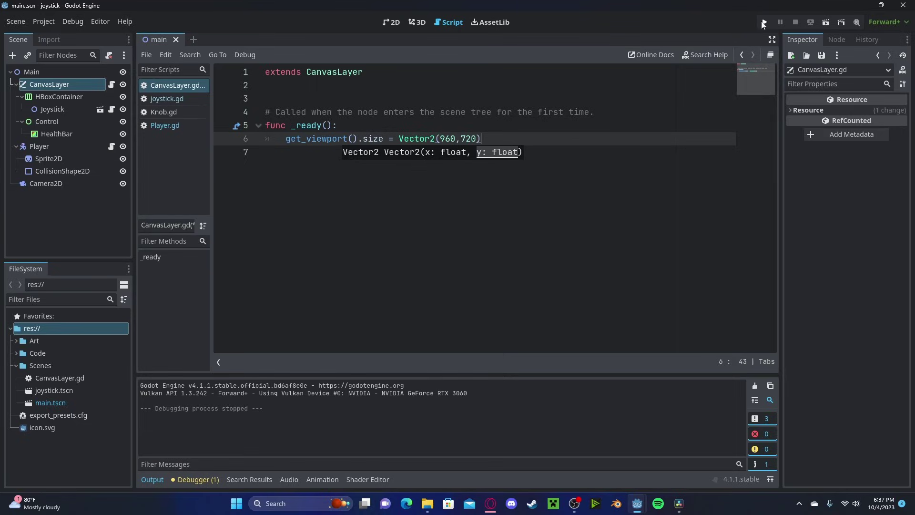
click(764, 22)
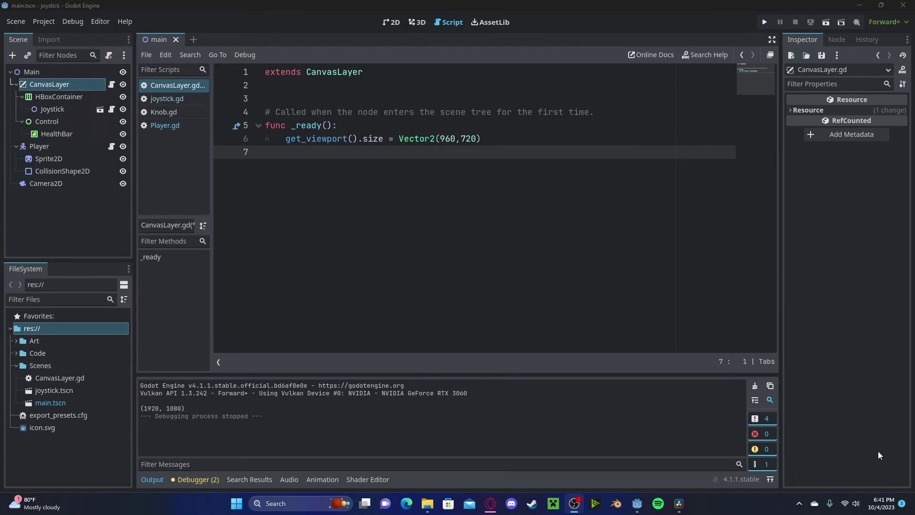
Replace Vector2(960,720) in _ready with DisplayServer.screen_get_size().
drag(396, 139, 481, 138)
text(Disp)
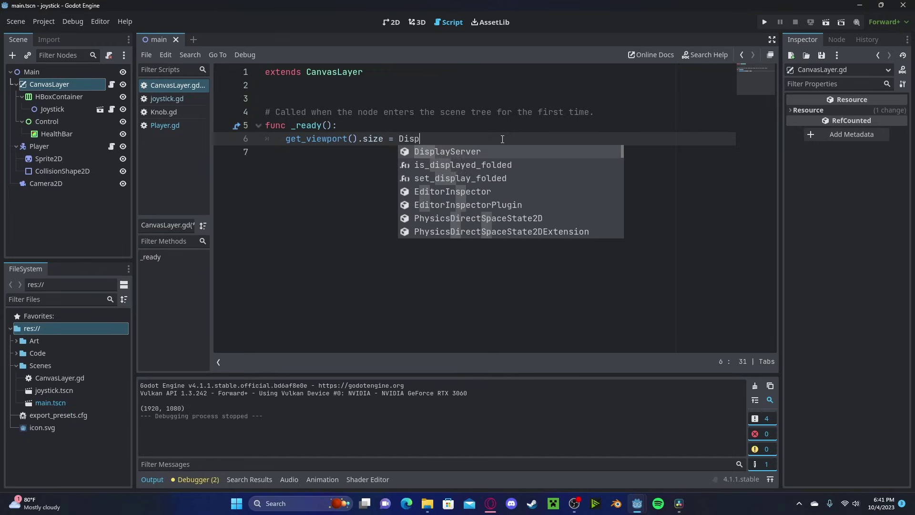
key(Return)
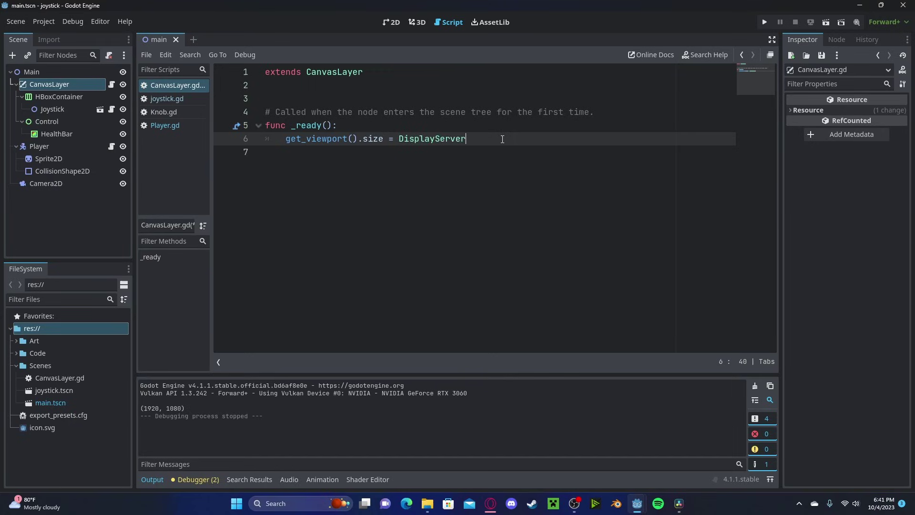
text(.)
text(scree)
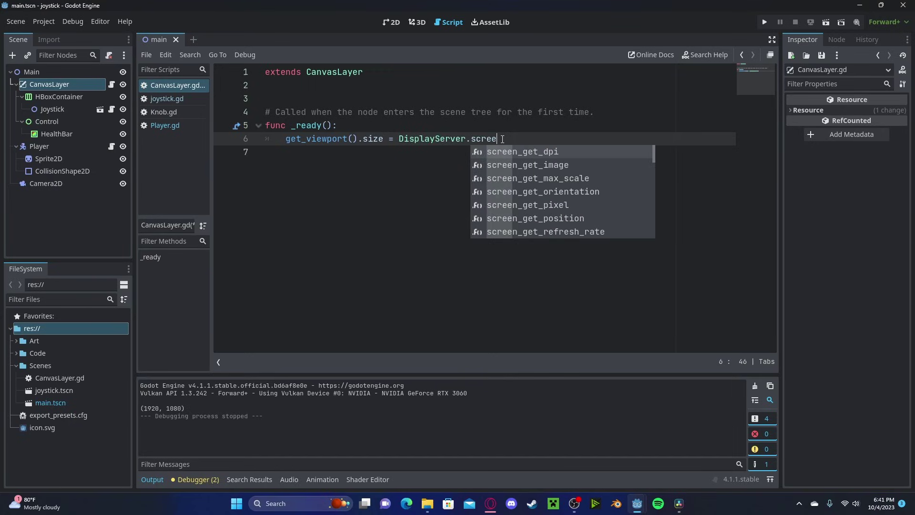
text(n_get_siz)
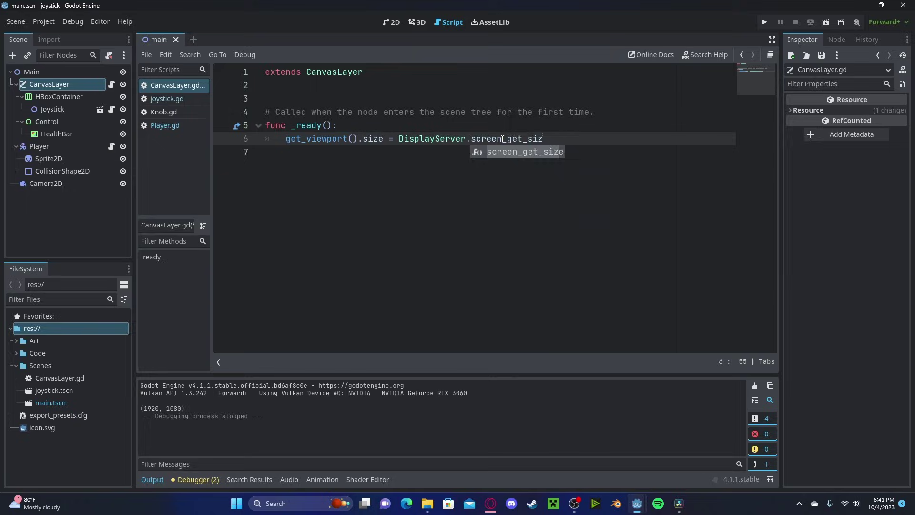
key(Return)
Run the project with the updated script, then stop the game.
click(764, 22)
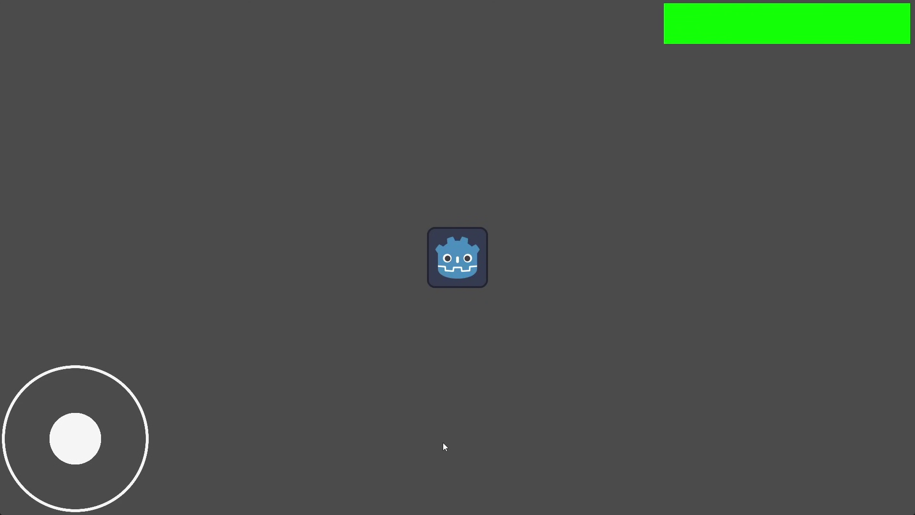
key(F8)
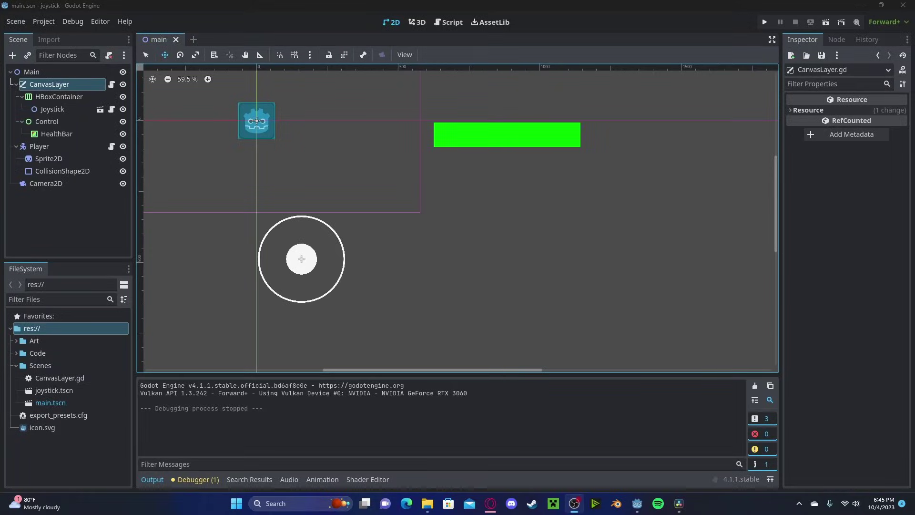